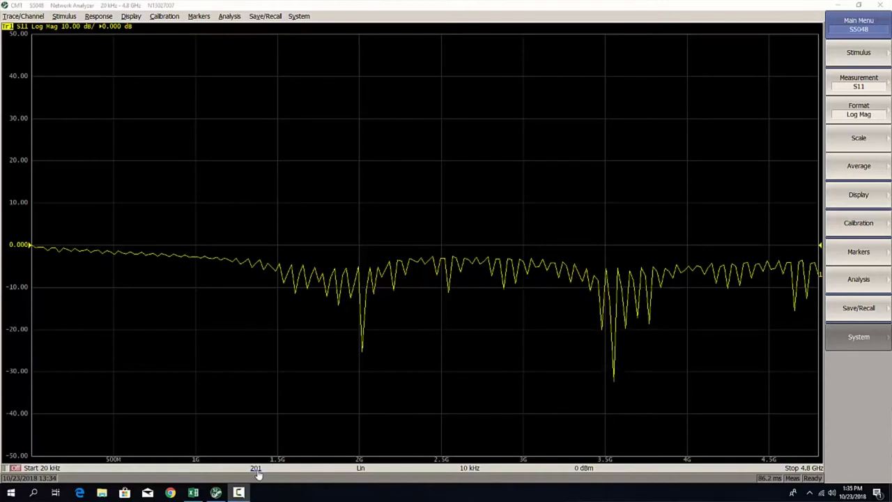
- Change the sweep from 201 to 800 points
{"action": "left_click", "coordinate": [257, 469]}
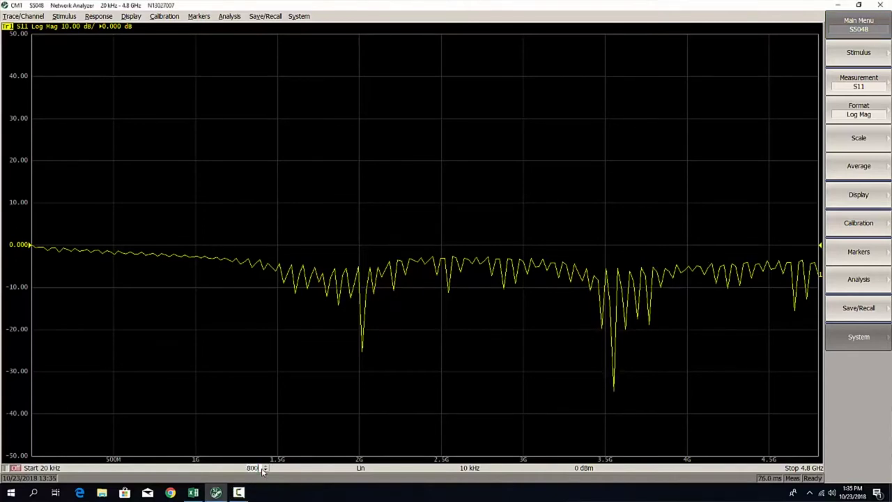
{"action": "key", "text": "Return"}
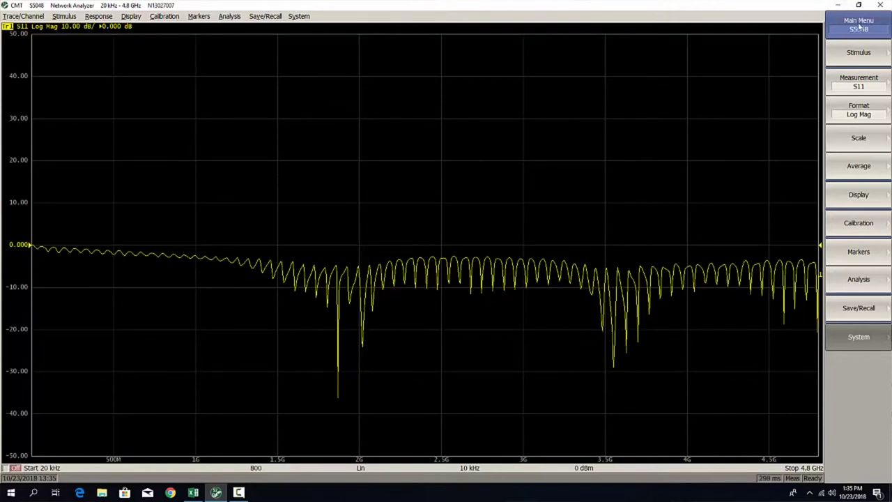
- Apply the Time Domain lowpass frequency setup so the start frequency becomes 6 MHz
{"action": "left_click", "coordinate": [858, 278]}
{"action": "left_click", "coordinate": [866, 88]}
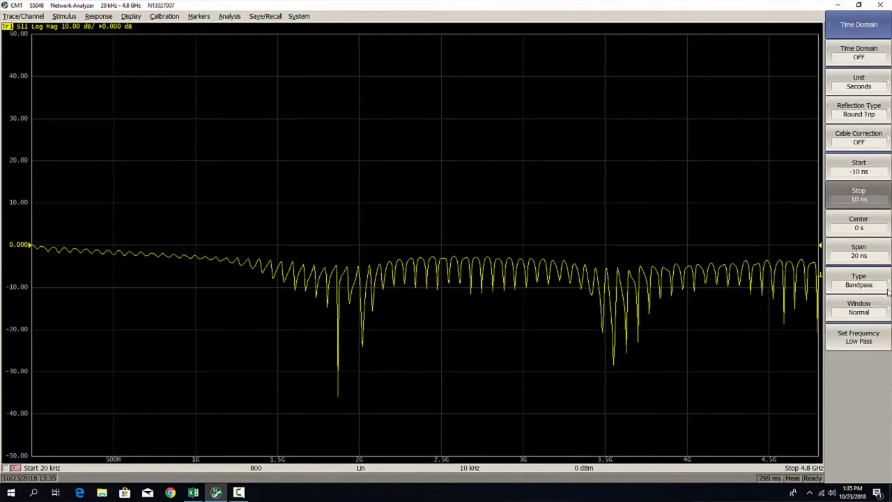
{"action": "left_click", "coordinate": [868, 341]}
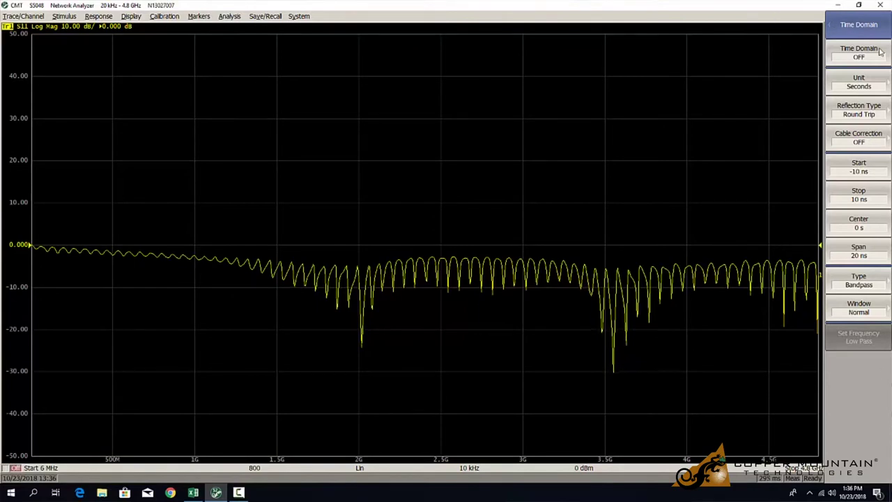
- Set the time-domain distance unit to Feet and the reflection type to One Way
{"action": "left_click", "coordinate": [847, 27]}
{"action": "left_click", "coordinate": [854, 25]}
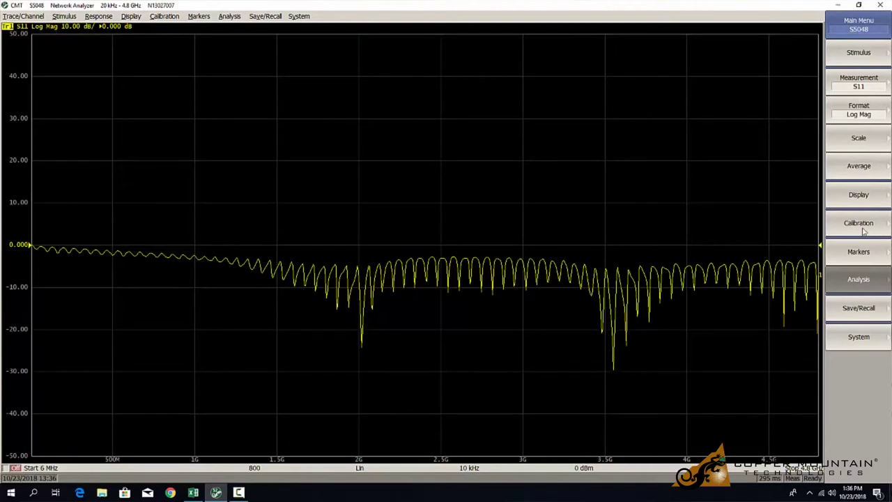
{"action": "left_click", "coordinate": [859, 279]}
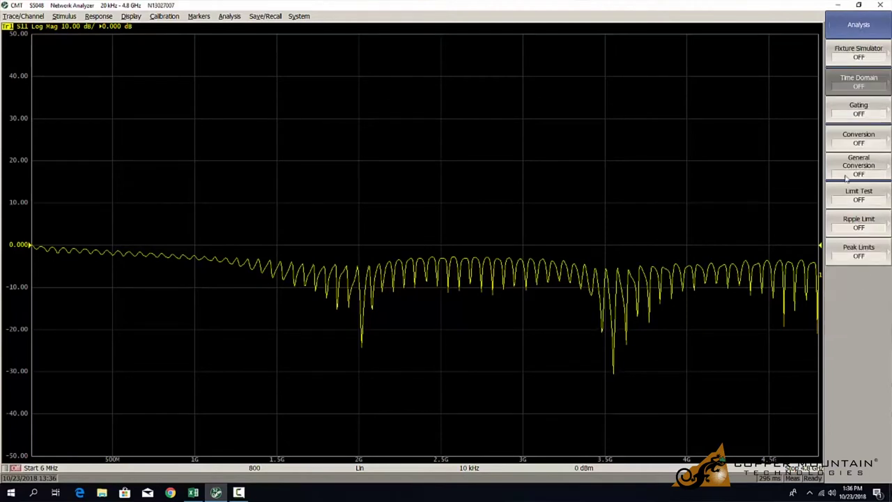
{"action": "left_click", "coordinate": [857, 83]}
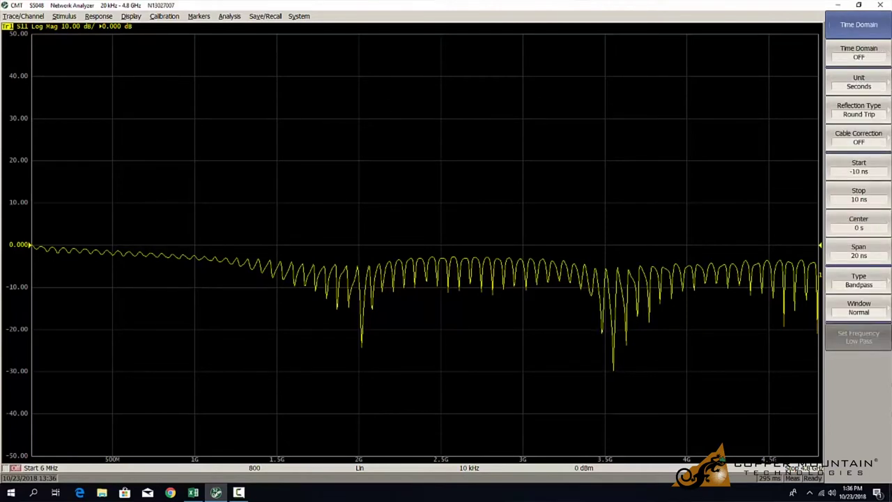
{"action": "left_click", "coordinate": [863, 85]}
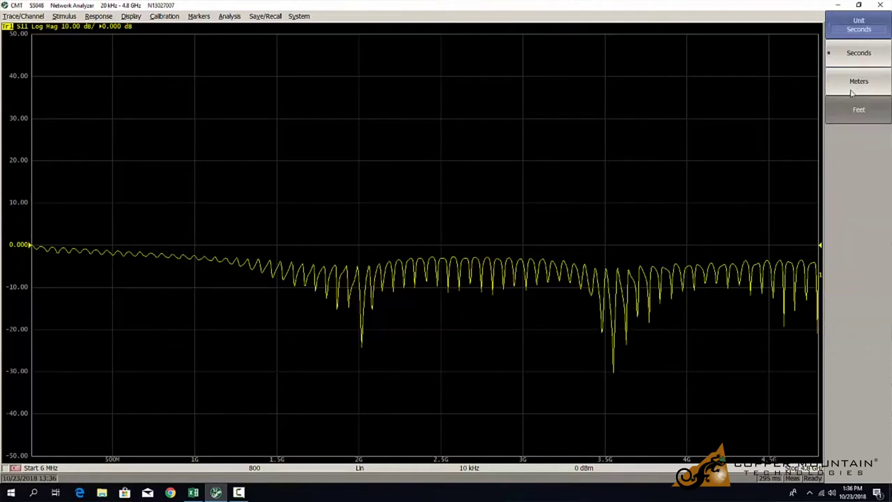
{"action": "left_click", "coordinate": [849, 110]}
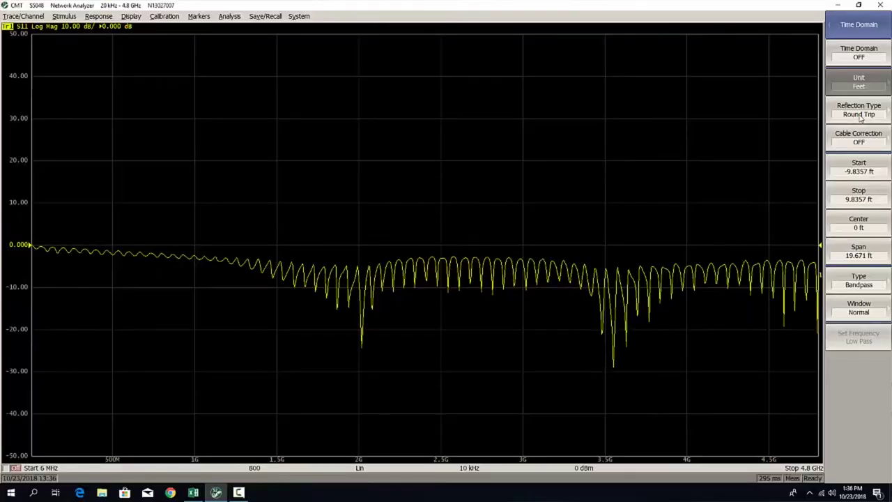
{"action": "left_click", "coordinate": [858, 111]}
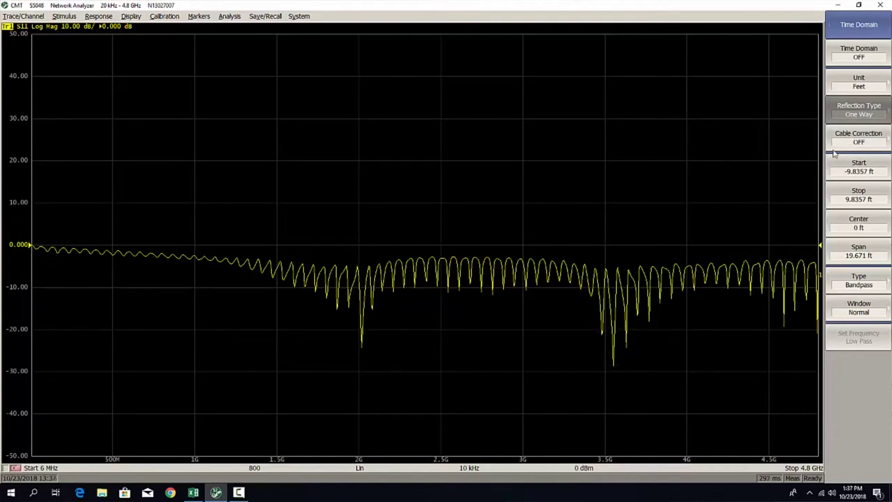
- Enter a cable velocity factor of 0.7 and switch cable correction ON
{"action": "left_click", "coordinate": [854, 142]}
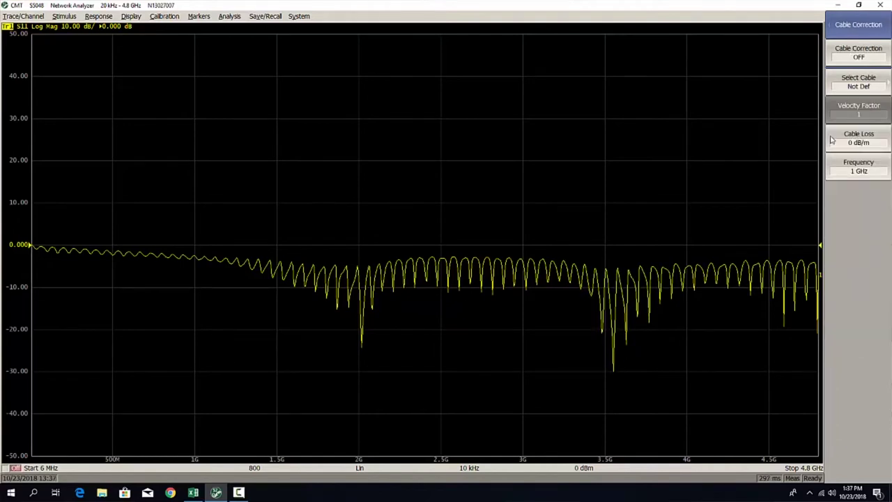
{"action": "left_click", "coordinate": [864, 116]}
{"action": "type", "text": "0.7"}
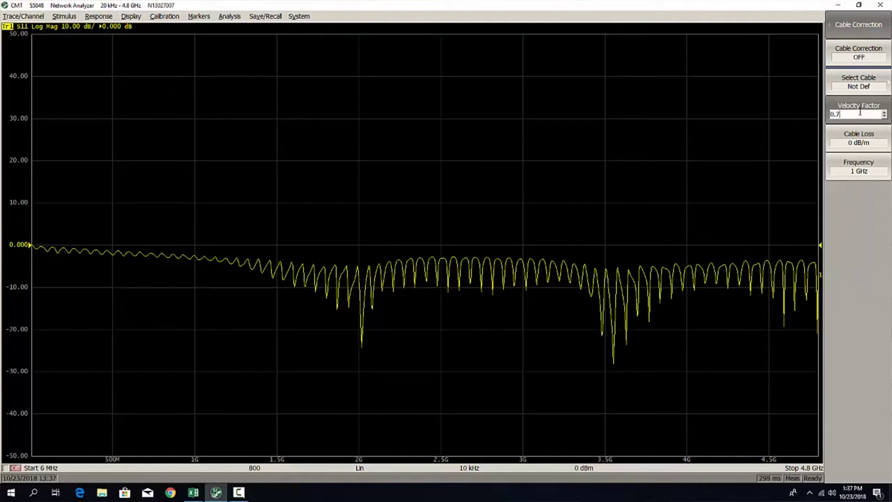
{"action": "key", "text": "Return"}
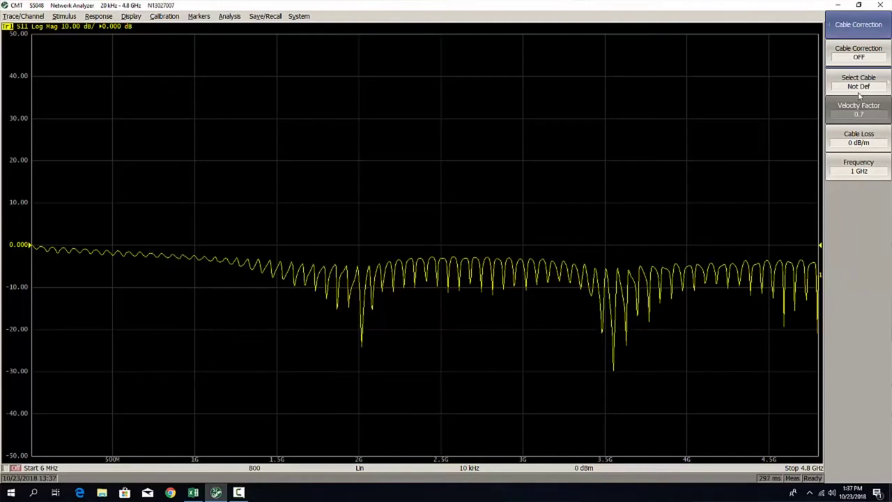
{"action": "left_click", "coordinate": [859, 59]}
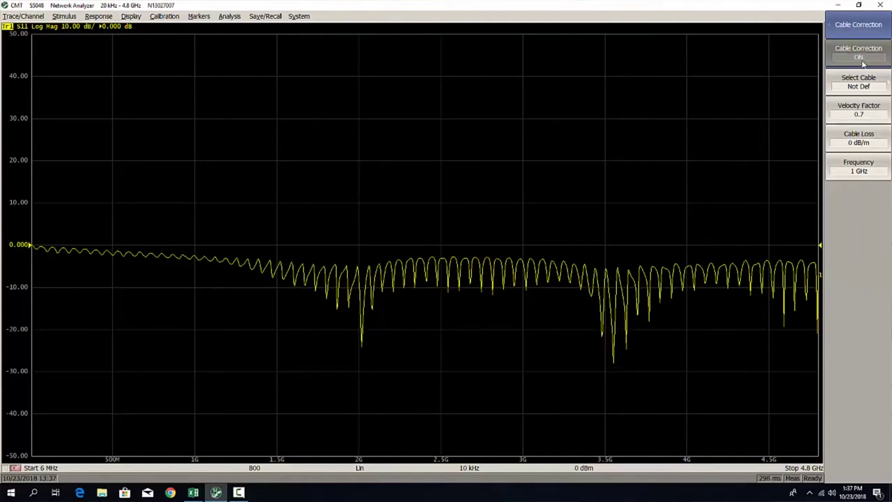
{"action": "left_click", "coordinate": [865, 26]}
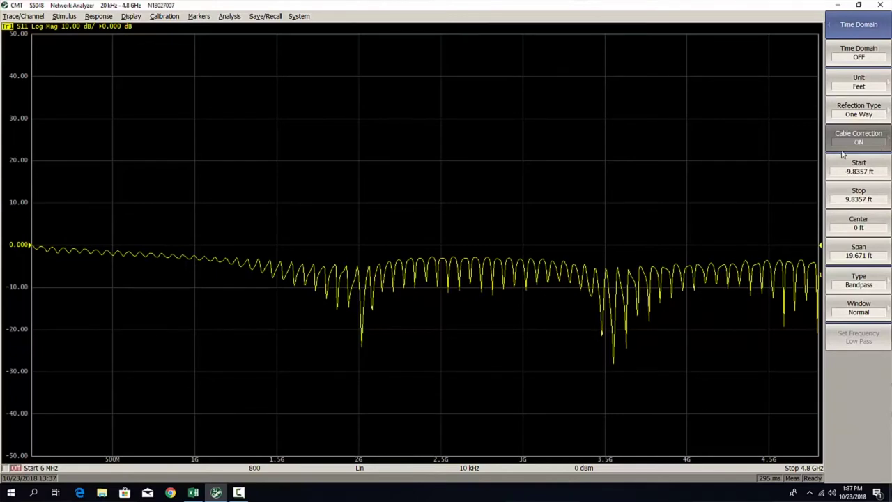
- Turn the time-domain transform ON with start 0 ft and stop 8 ft
{"action": "left_click", "coordinate": [860, 63]}
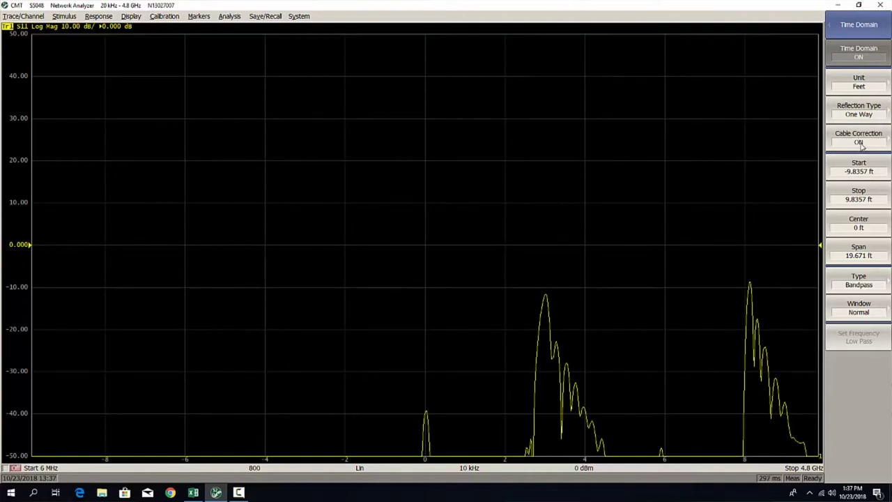
{"action": "left_click", "coordinate": [857, 178]}
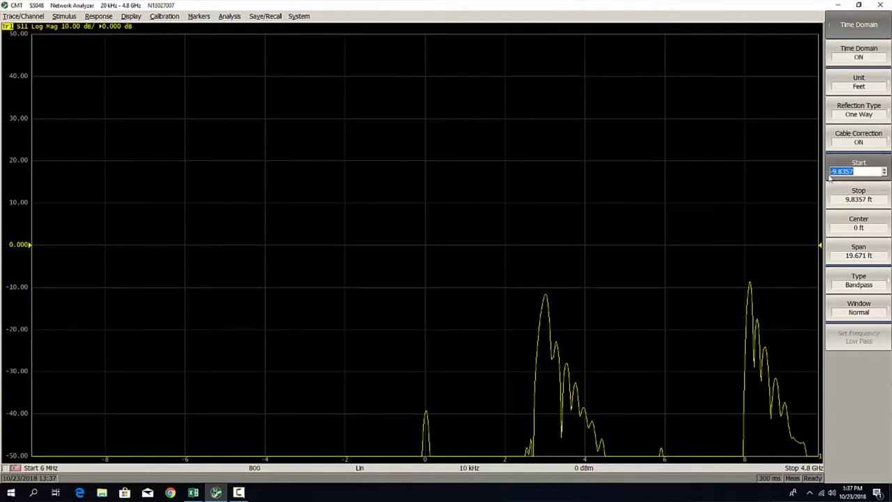
{"action": "type", "text": "0"}
{"action": "key", "text": "Return"}
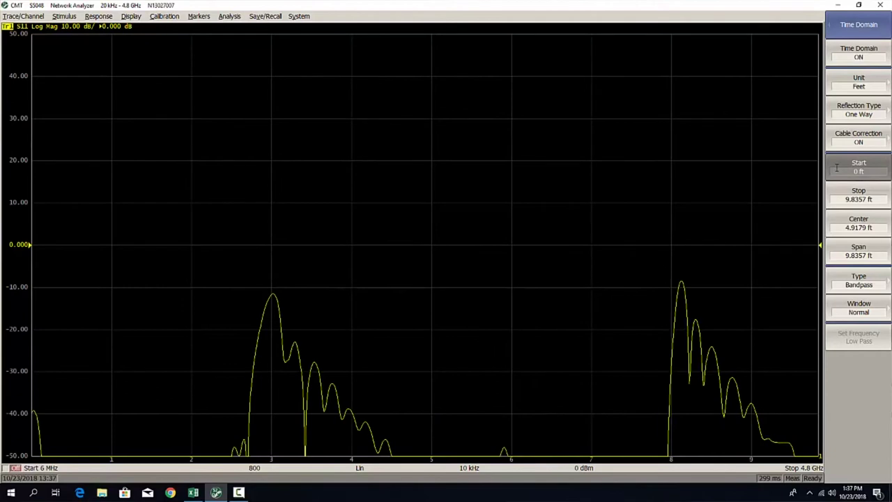
{"action": "left_click", "coordinate": [848, 200]}
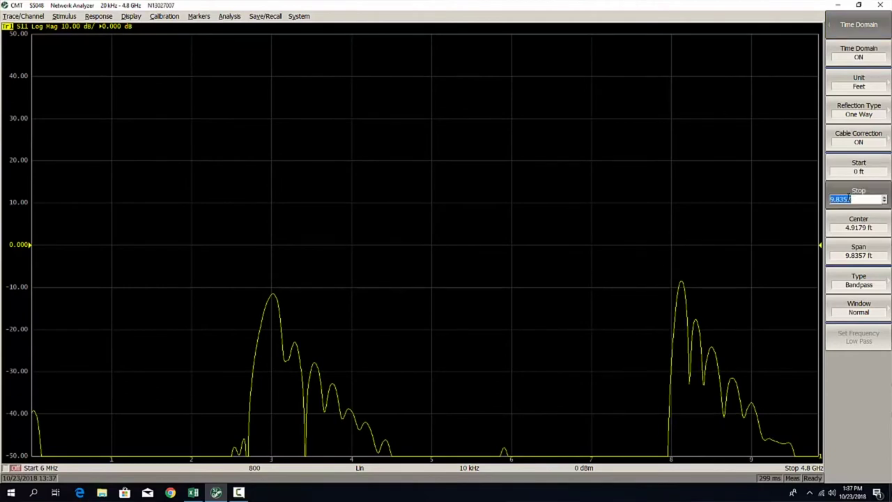
{"action": "type", "text": "8"}
{"action": "key", "text": "Return"}
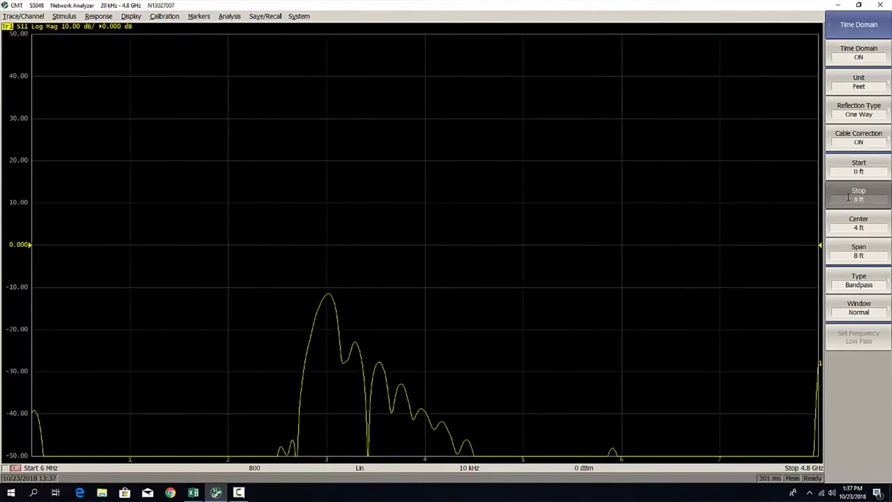
- Change the time-domain transform type to Lowpass Step
{"action": "left_click", "coordinate": [875, 282]}
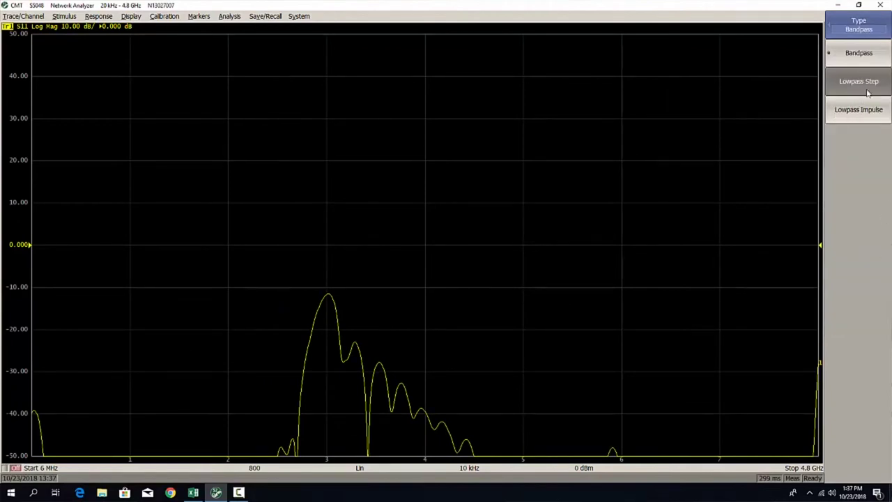
{"action": "left_click", "coordinate": [863, 85]}
{"action": "left_click", "coordinate": [863, 29]}
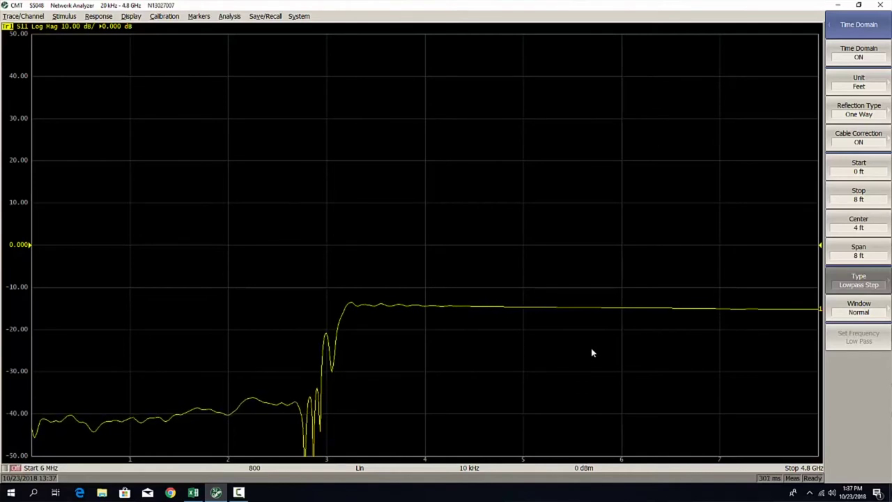
{"action": "left_click", "coordinate": [844, 29]}
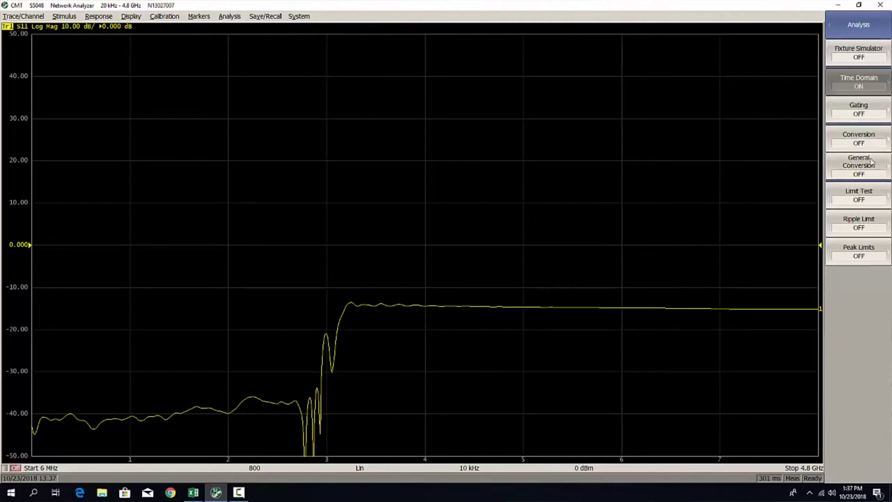
- Extend the time-domain stop distance from 8 ft to 10 ft
{"action": "left_click", "coordinate": [864, 87]}
{"action": "left_click", "coordinate": [868, 203]}
{"action": "type", "text": "10"}
{"action": "key", "text": "Return"}
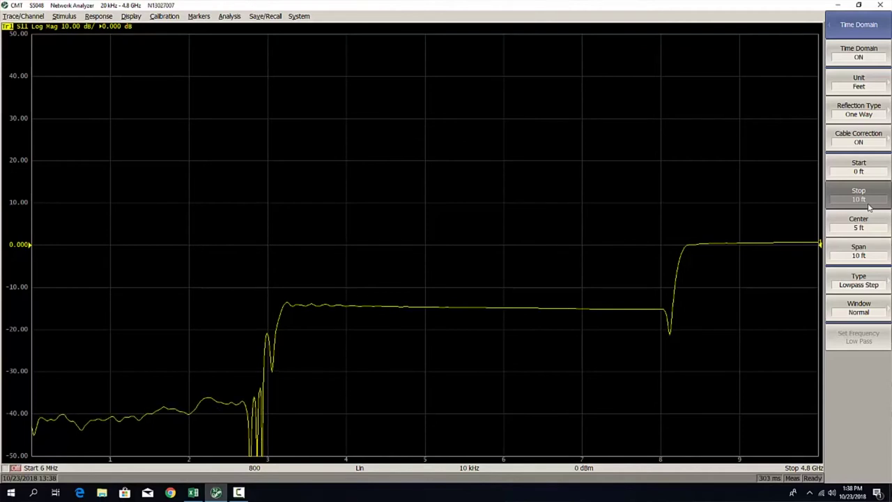
- Place marker 1 on the step trace, reading −14.671 dB
{"action": "left_click", "coordinate": [846, 24]}
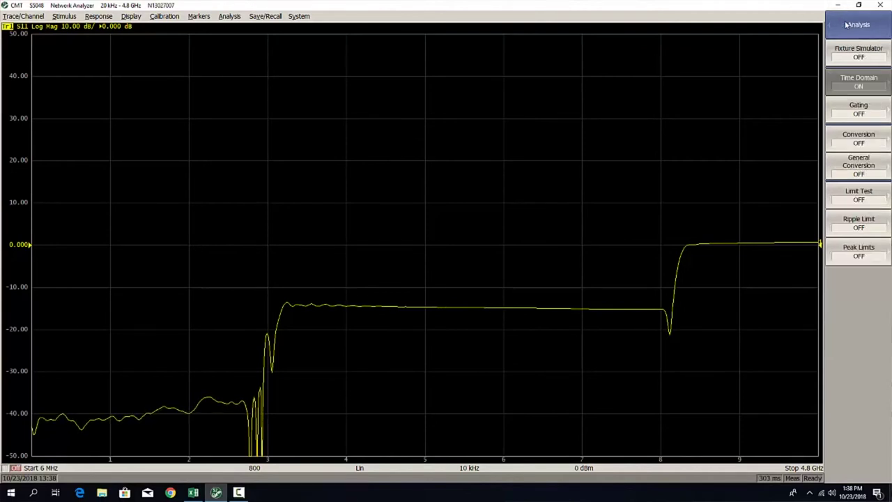
{"action": "left_click", "coordinate": [844, 25]}
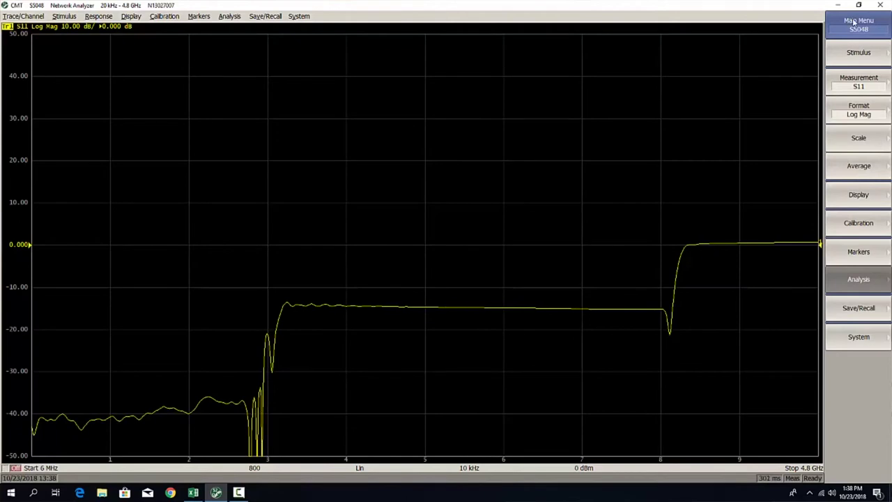
{"action": "left_click", "coordinate": [858, 258]}
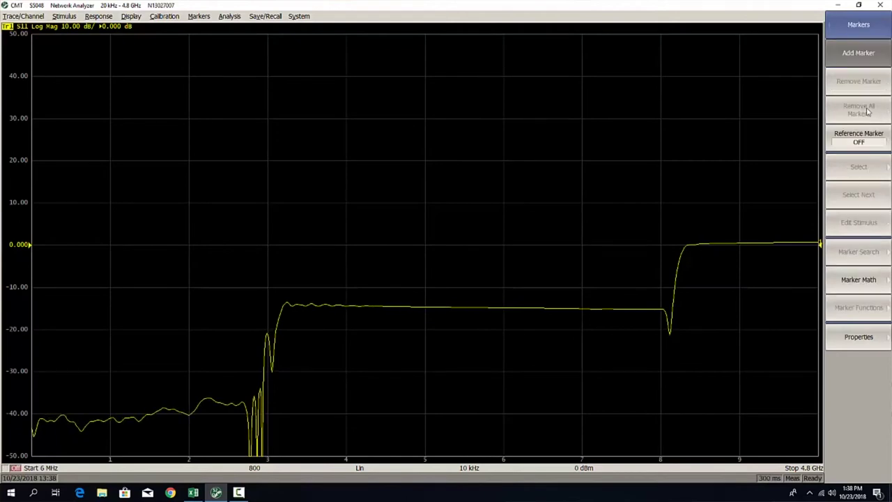
{"action": "left_click", "coordinate": [853, 53]}
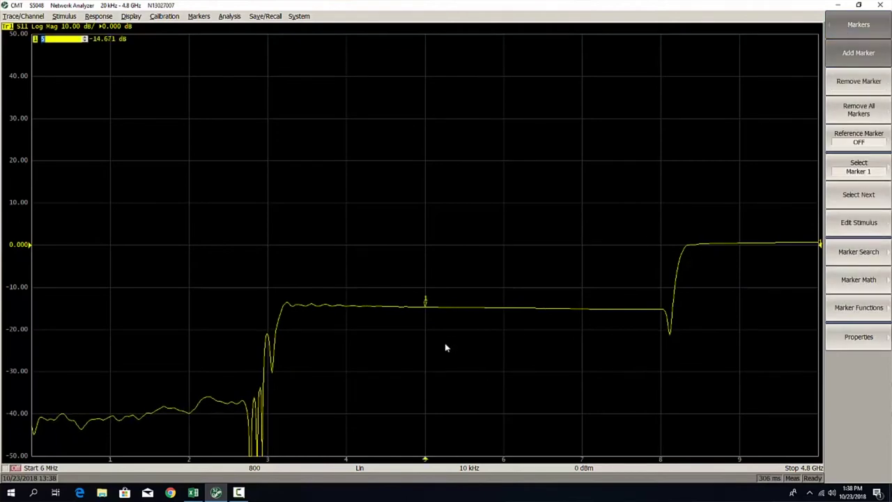
- Drag marker 1 along the trace to about 5.94 ft, reading −14.881 dB
{"action": "left_click_drag", "start_coordinate": [426, 305], "coordinate": [499, 301]}
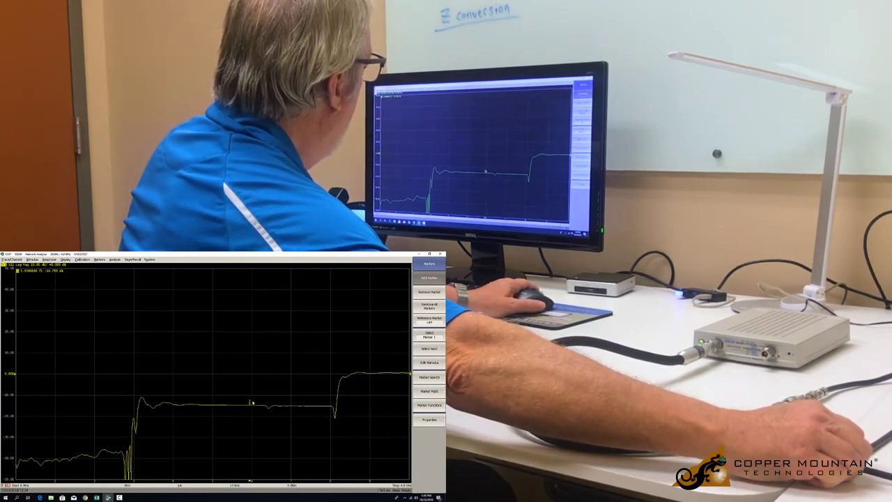
- Nudge marker 1 further right along the flat plateau, to near 7 ft
{"action": "left_click_drag", "start_coordinate": [250, 402], "coordinate": [266, 404]}
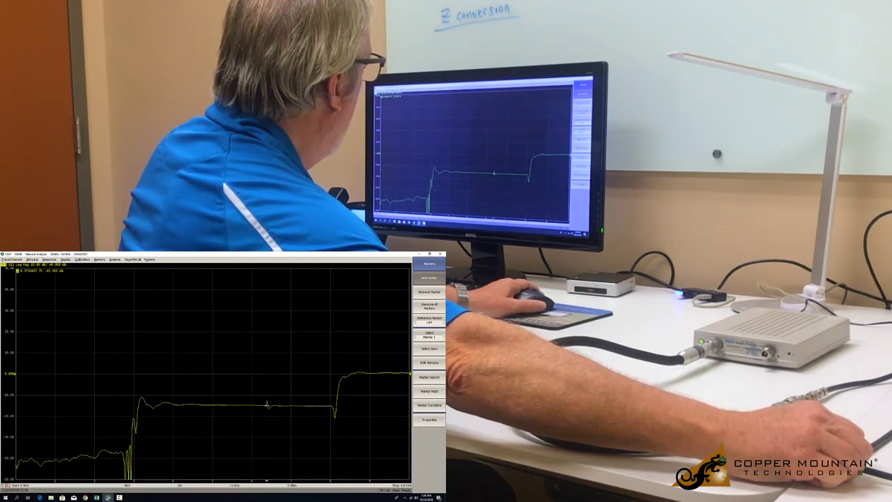